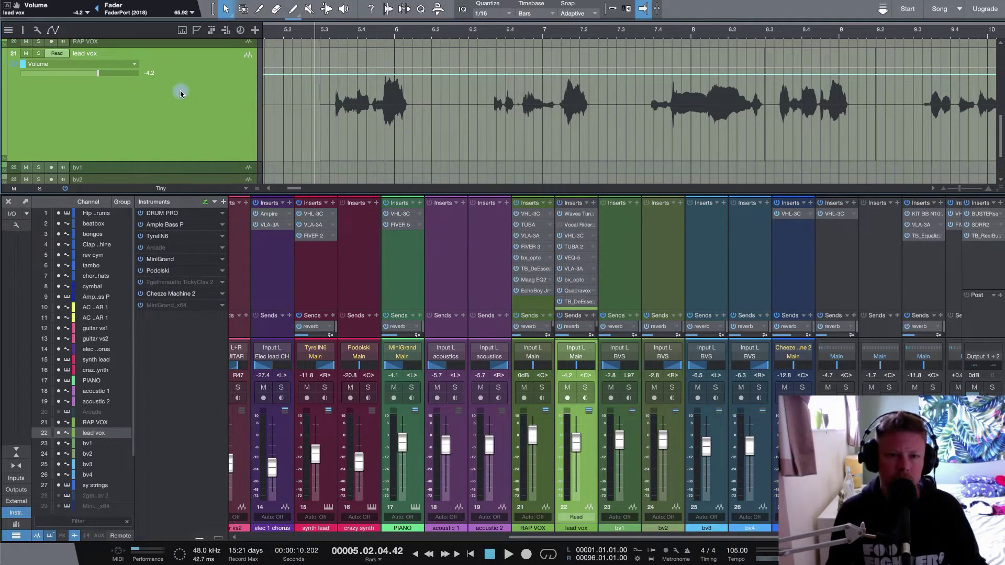
{"action": "key", "text": "a"}
{"action": "key", "text": "s"}
{"action": "left_click", "coordinate": [306, 36]}
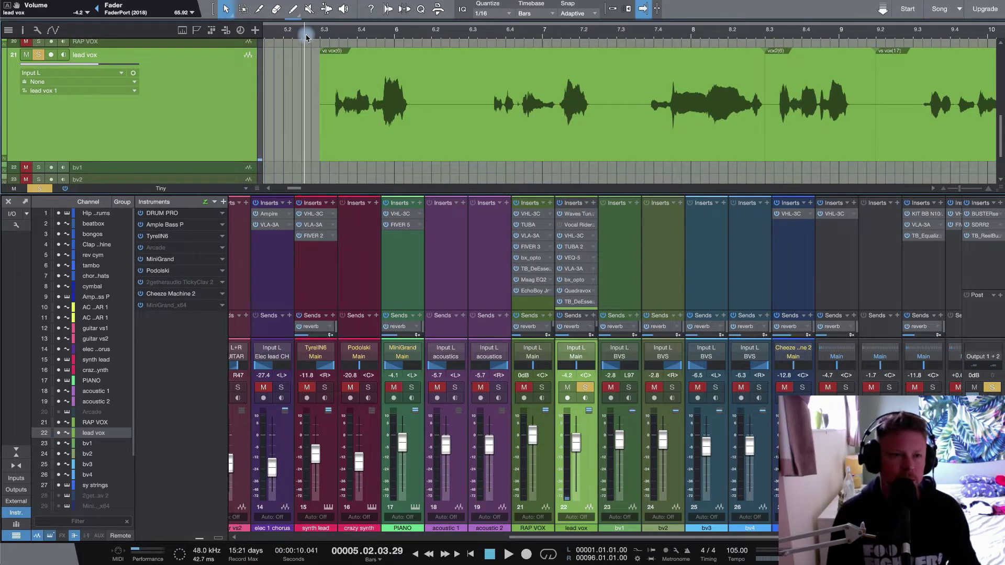
{"action": "key", "text": "space"}
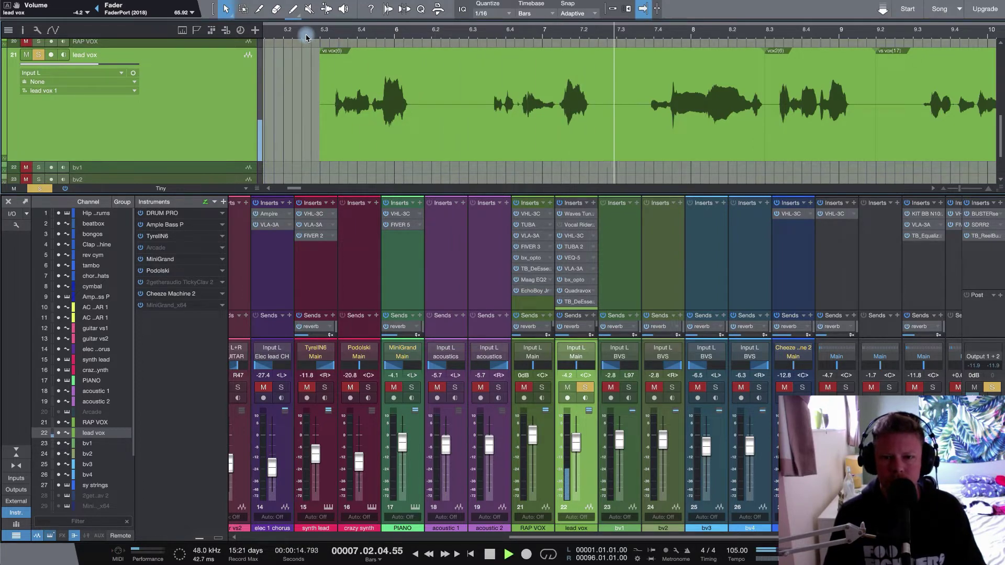
{"action": "key", "text": "space"}
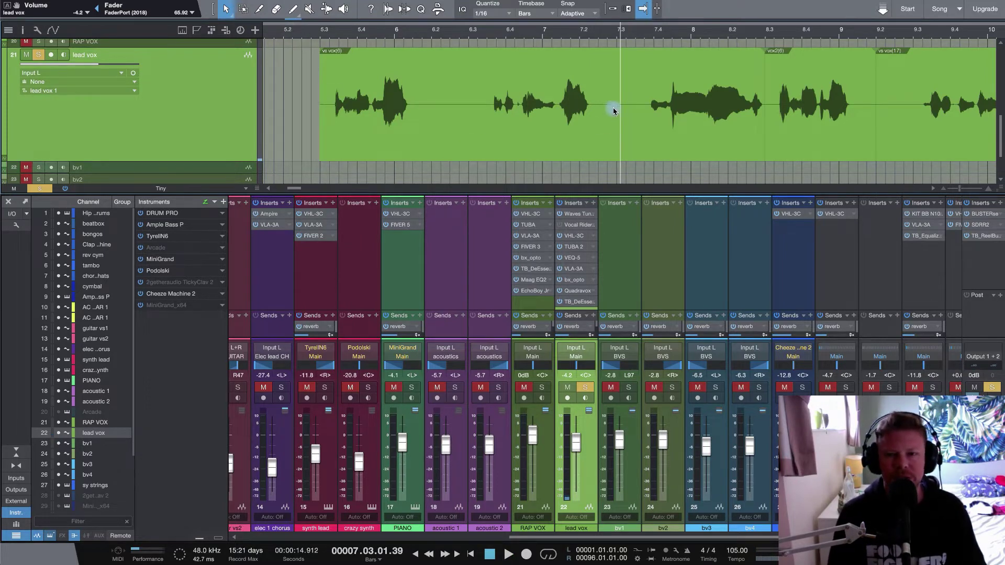
{"action": "left_click", "coordinate": [324, 31]}
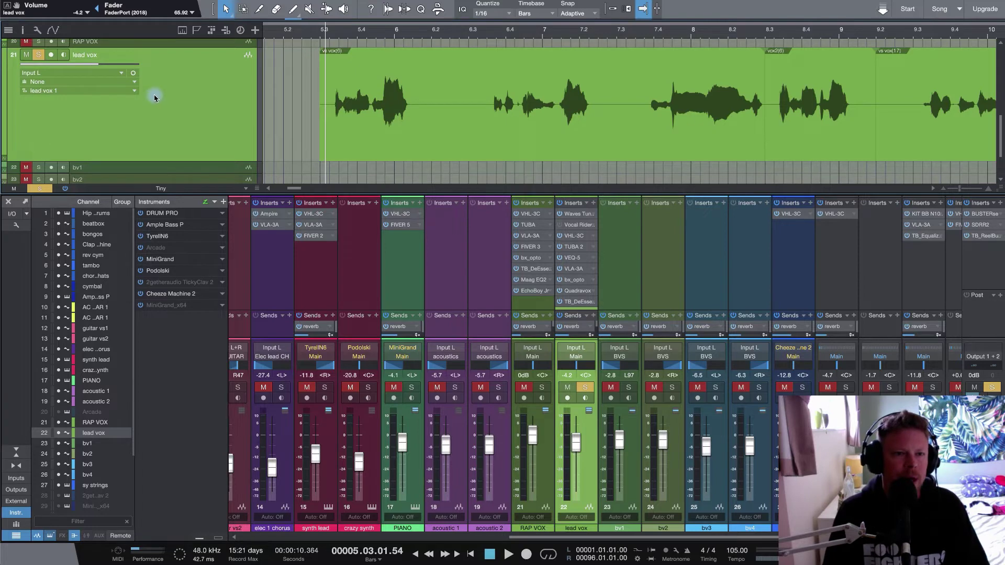
Show the lead vox volume automation lane and set its automation mode to Touch.
{"action": "right_click", "coordinate": [174, 93]}
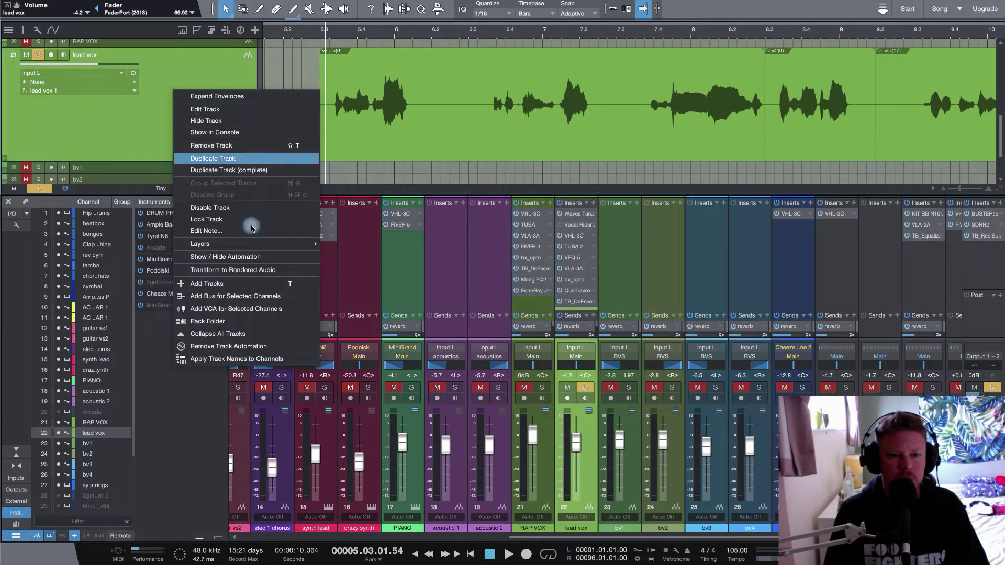
{"action": "left_click", "coordinate": [242, 261]}
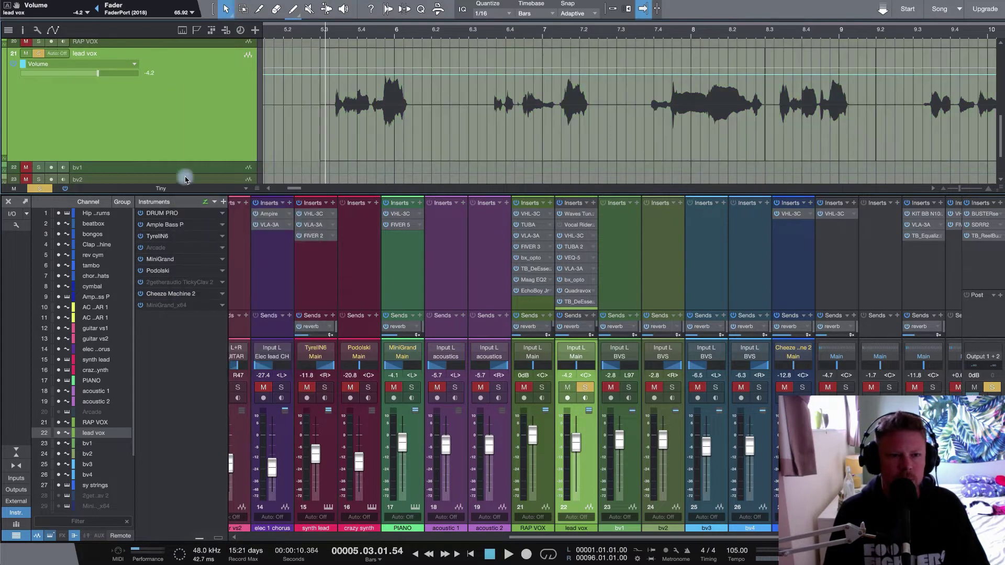
{"action": "left_click", "coordinate": [58, 54]}
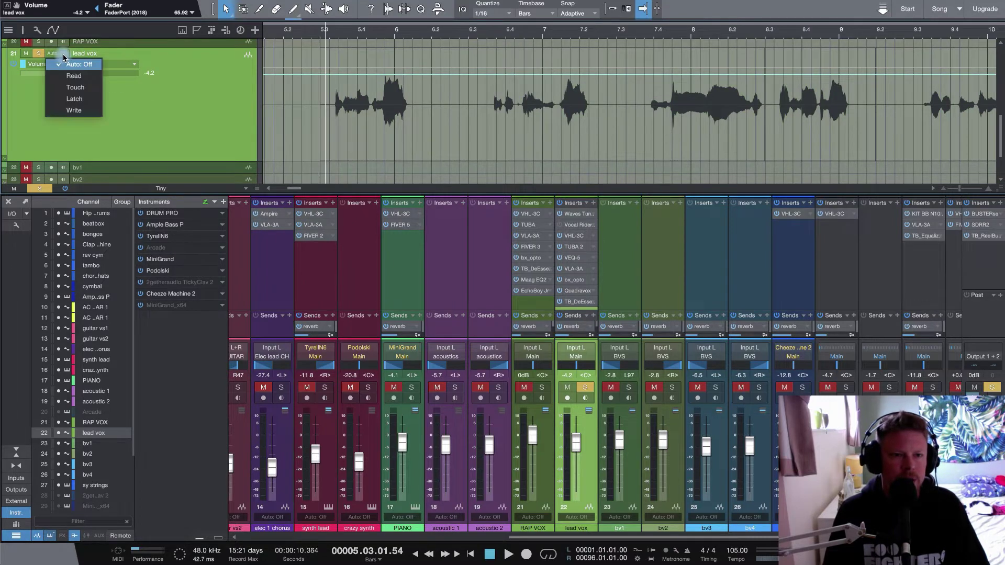
{"action": "left_click", "coordinate": [82, 111]}
{"action": "left_click", "coordinate": [66, 55]}
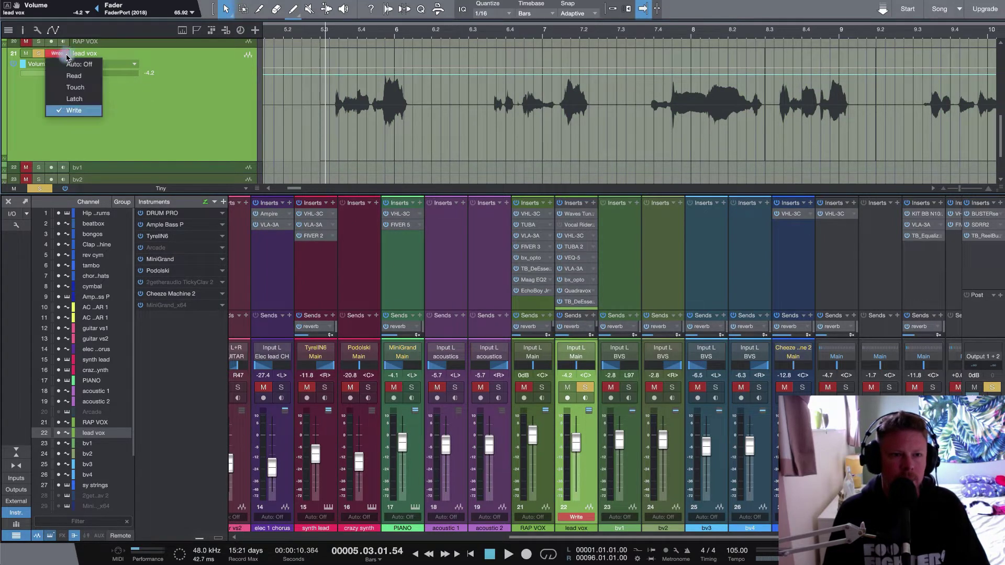
{"action": "left_click", "coordinate": [83, 89]}
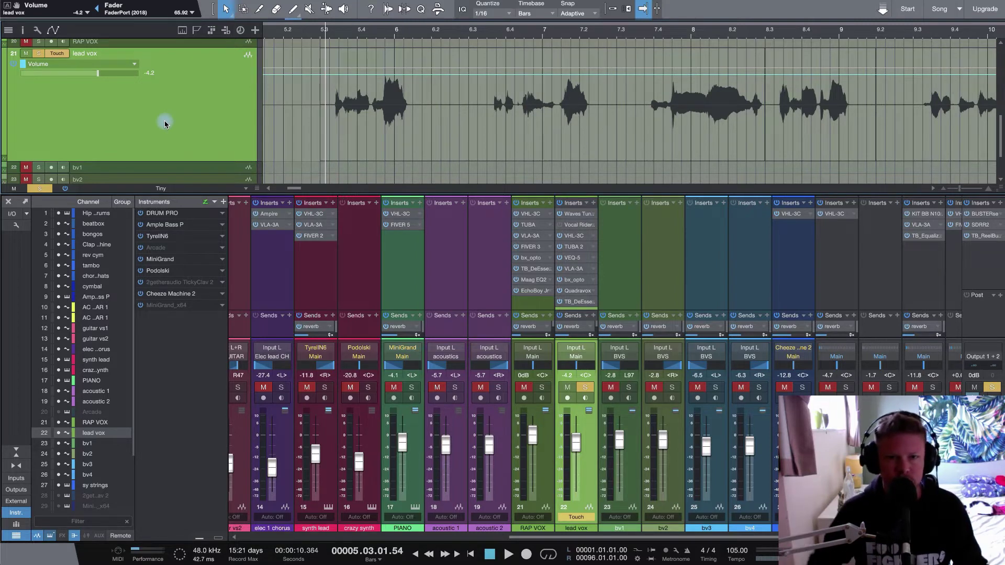
Record lead vox volume dips in Touch mode from just before bar 5.3.
{"action": "left_click", "coordinate": [312, 39]}
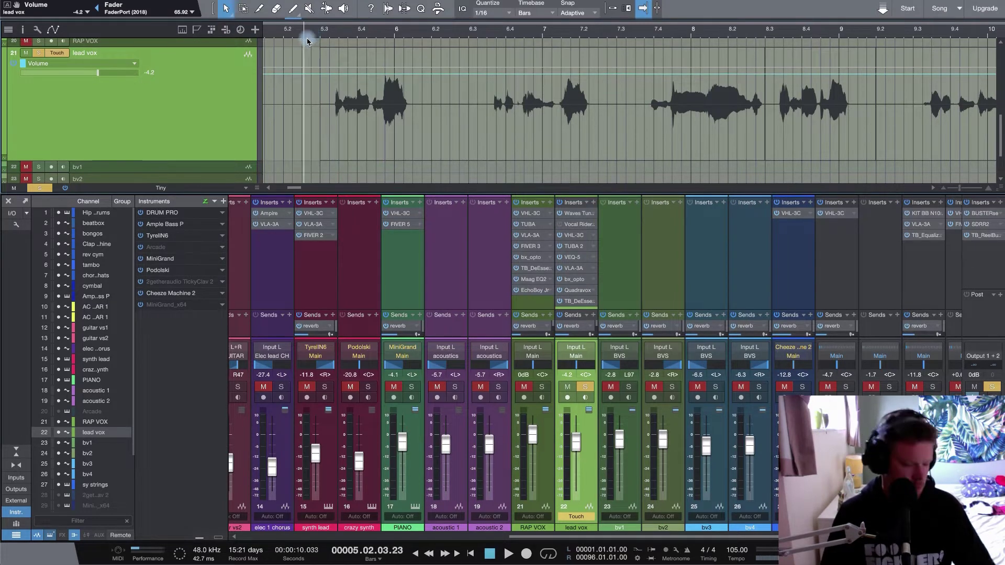
{"action": "key", "text": "space"}
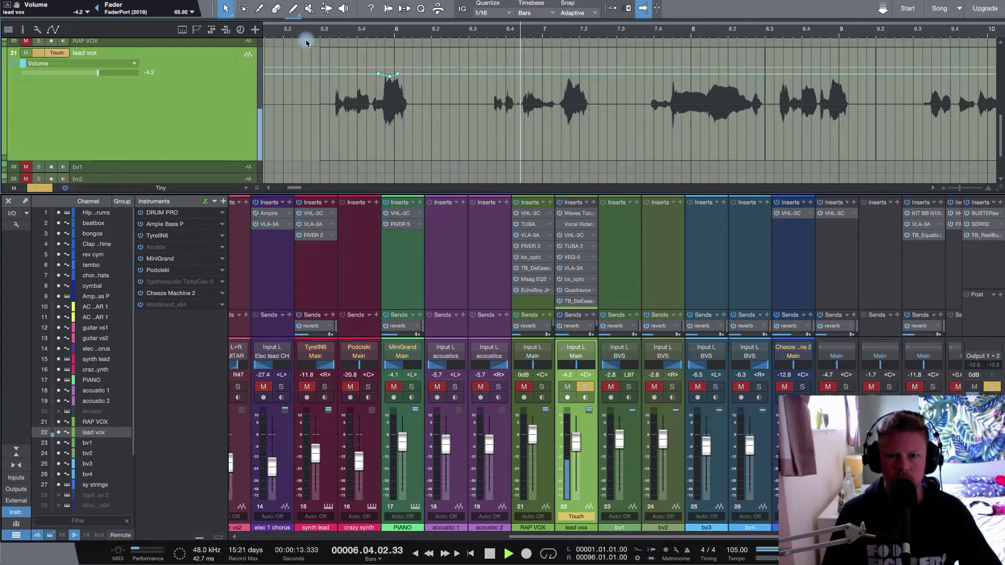
{"action": "key", "text": "space"}
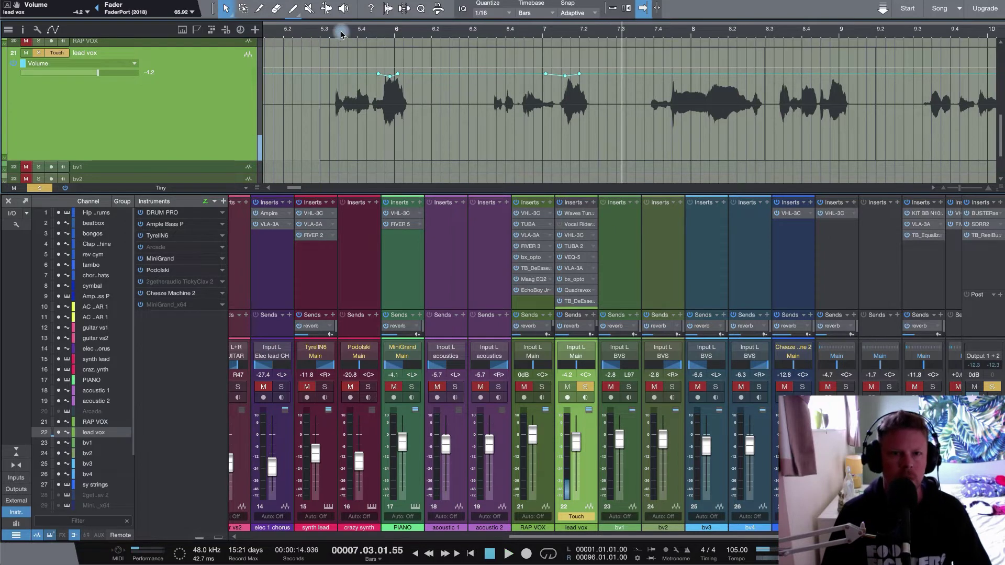
Switch the lead vox automation to Read and replay the recorded dips from bar 5.3.
{"action": "left_click", "coordinate": [329, 33]}
{"action": "left_click", "coordinate": [58, 53]}
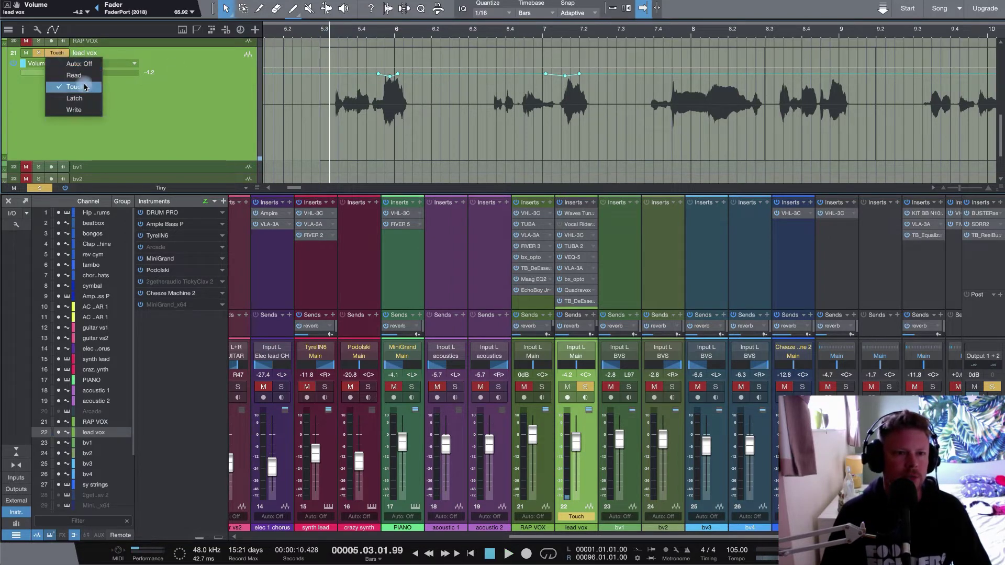
{"action": "left_click", "coordinate": [68, 74]}
{"action": "key", "text": "space"}
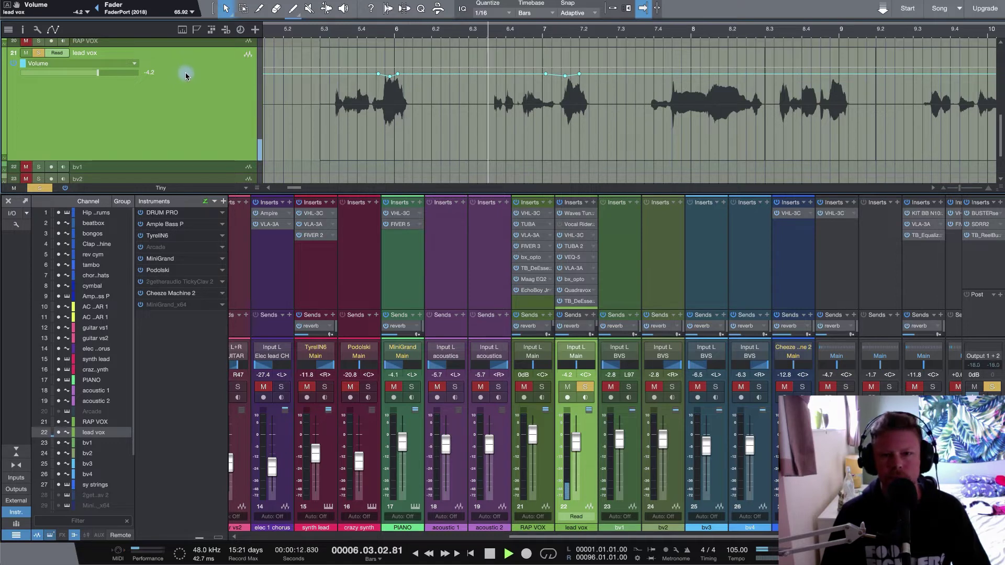
{"action": "key", "text": "space"}
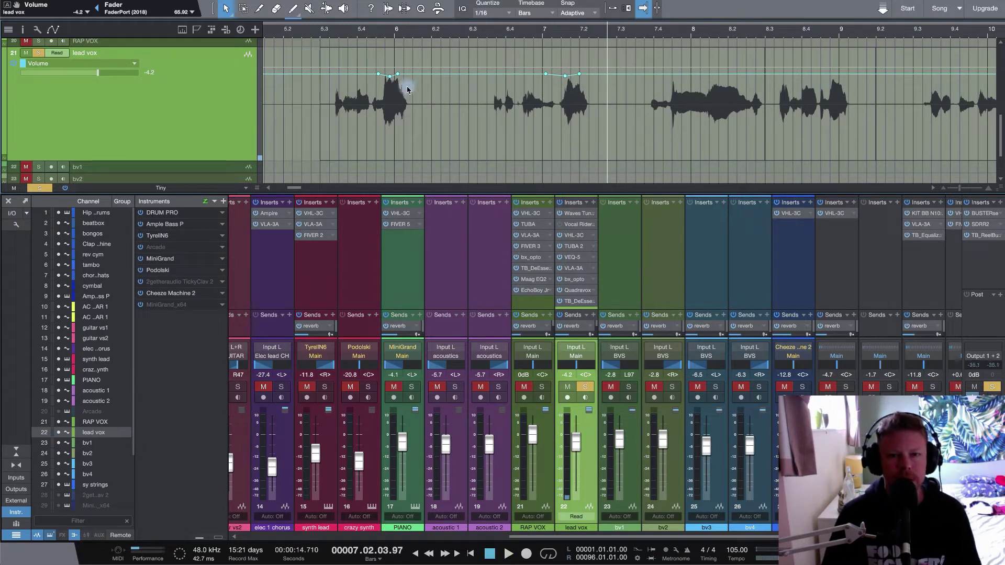
Unsolo the lead vox and play the full mix from around bar 5.2.
{"action": "left_click", "coordinate": [318, 29]}
{"action": "left_click", "coordinate": [38, 52]}
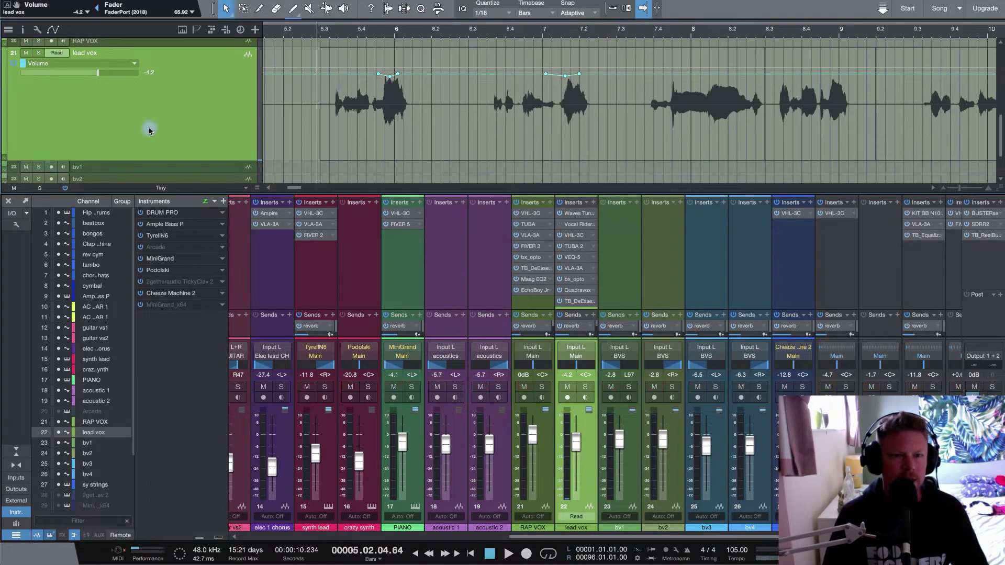
{"action": "key", "text": "space"}
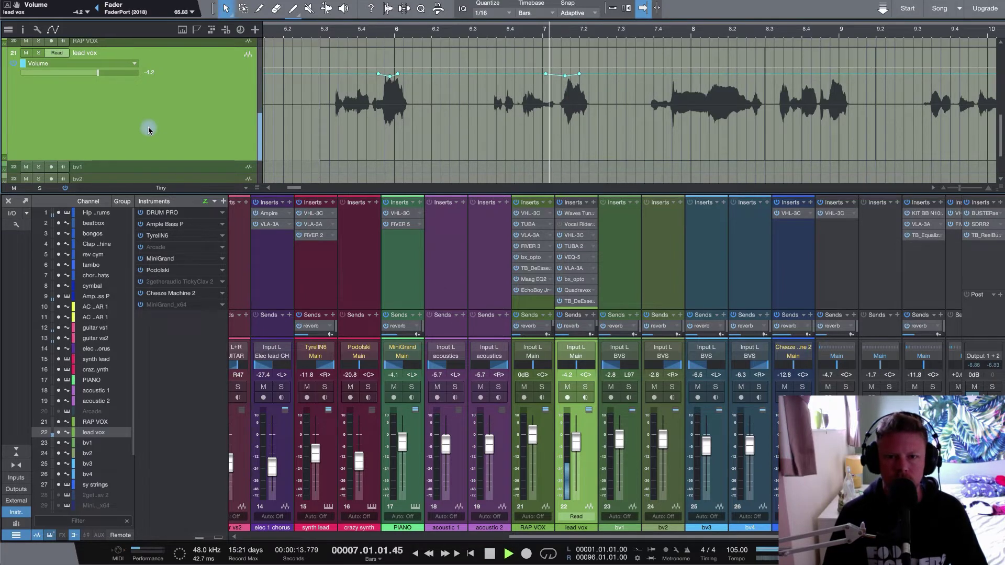
Return the playhead to bar 5.2 and turn the lead vox automation Off.
{"action": "left_click", "coordinate": [311, 30]}
{"action": "left_click", "coordinate": [58, 53]}
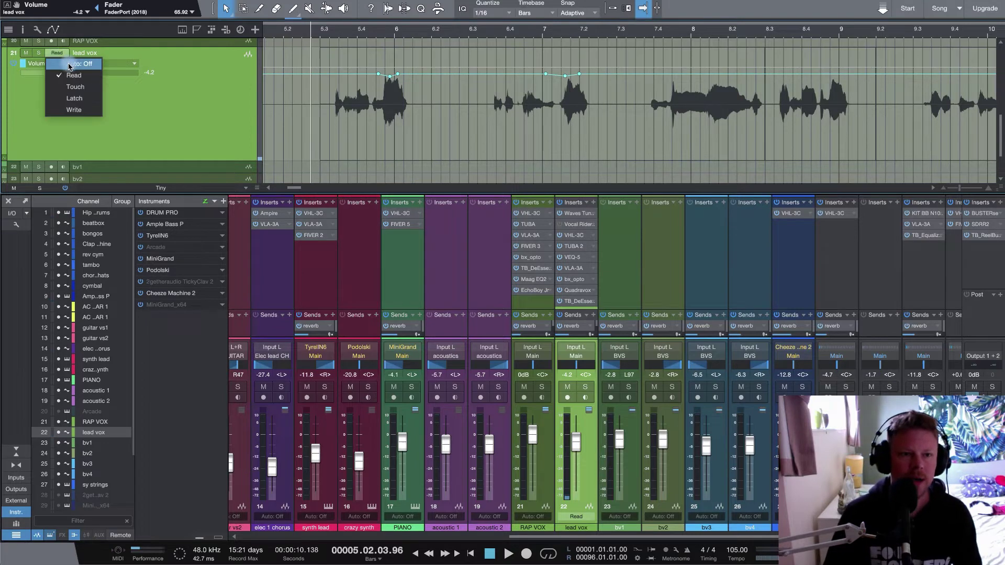
{"action": "left_click", "coordinate": [71, 67]}
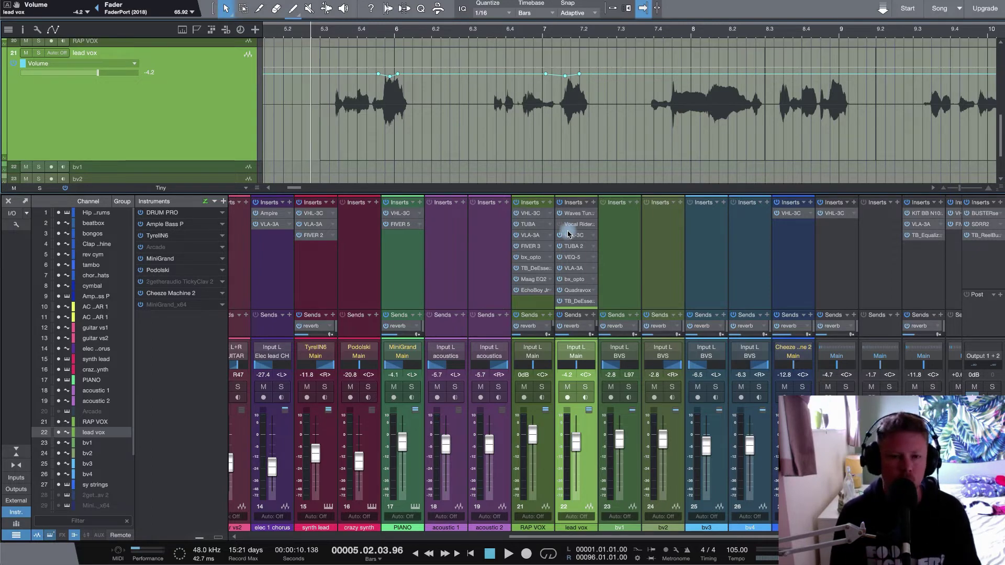
Enable the bypassed Vocal Rider on lead vox, open its editor, and pin the window.
{"action": "left_click", "coordinate": [560, 224]}
{"action": "left_click", "coordinate": [586, 228]}
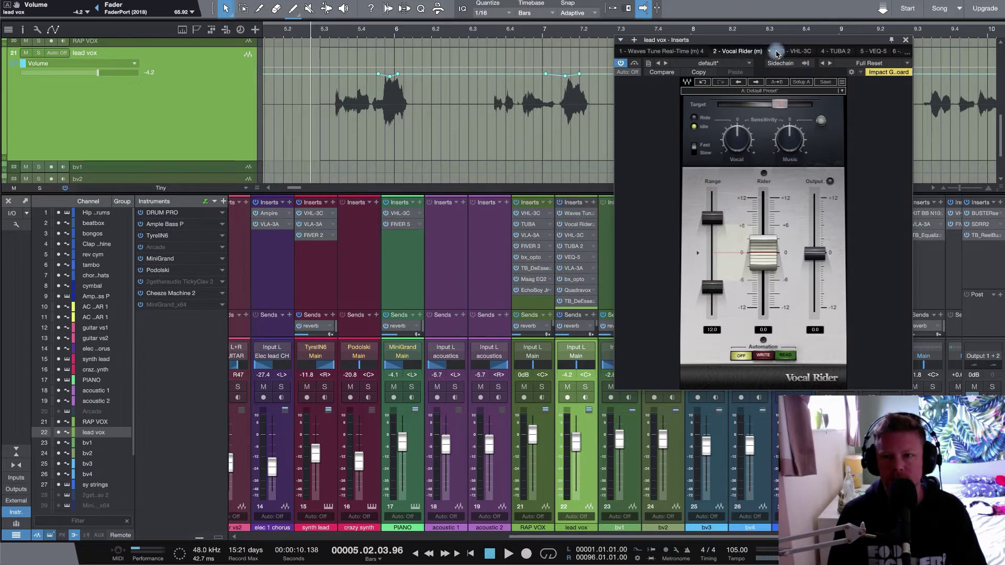
{"action": "left_click_drag", "start_coordinate": [773, 46], "coordinate": [503, 113]}
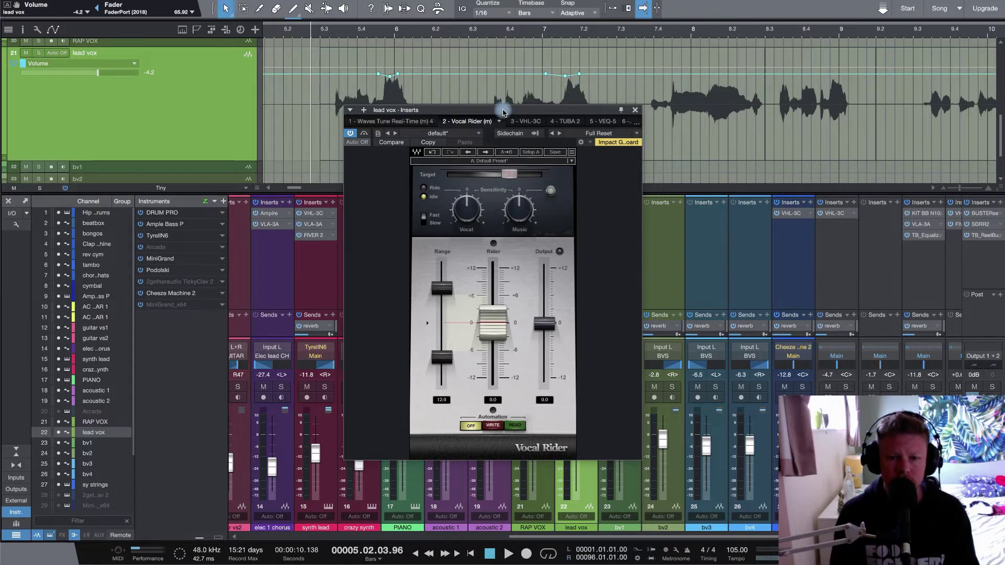
{"action": "left_click_drag", "start_coordinate": [504, 111], "coordinate": [605, 129]}
{"action": "left_click", "coordinate": [721, 128]}
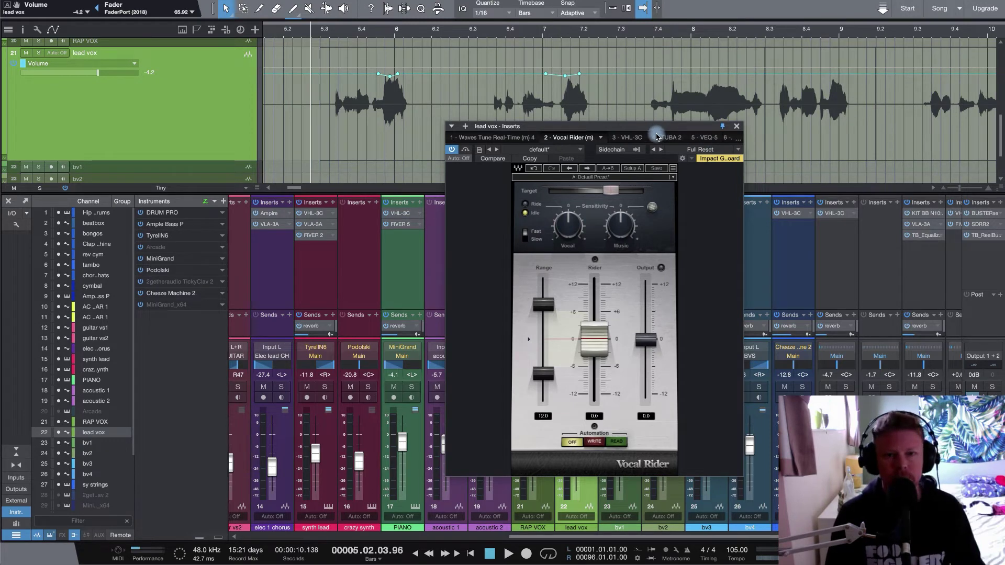
Solo the lead vox and play it twice from around bar 5.3 to hear Vocal Rider.
{"action": "left_click", "coordinate": [307, 34]}
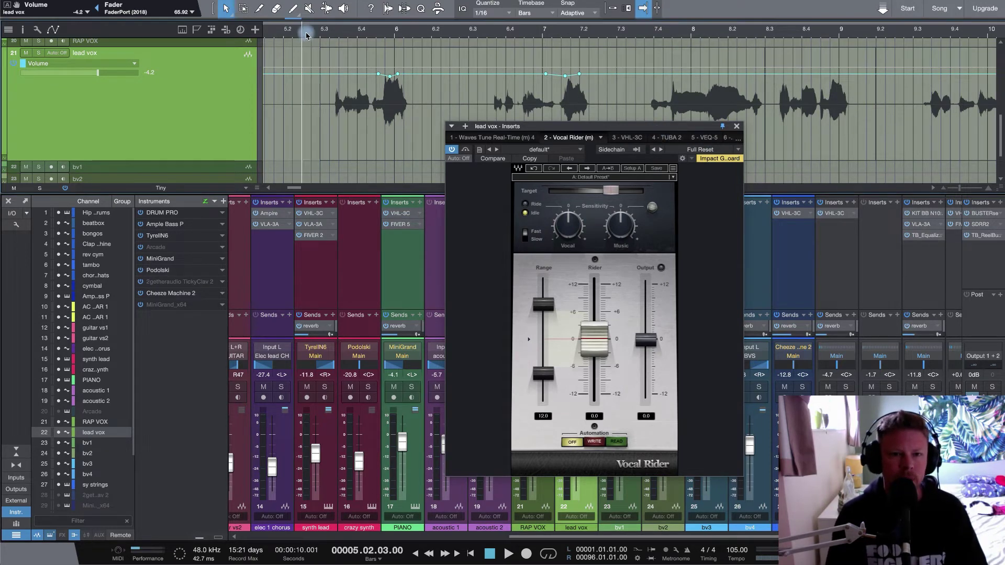
{"action": "left_click", "coordinate": [38, 53]}
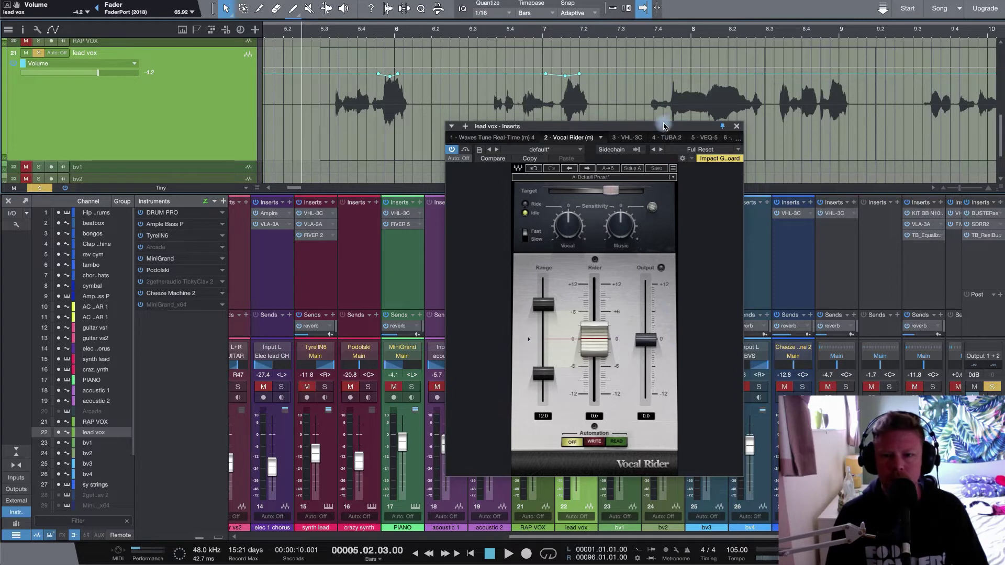
{"action": "left_click_drag", "start_coordinate": [667, 126], "coordinate": [649, 104]}
{"action": "key", "text": "space"}
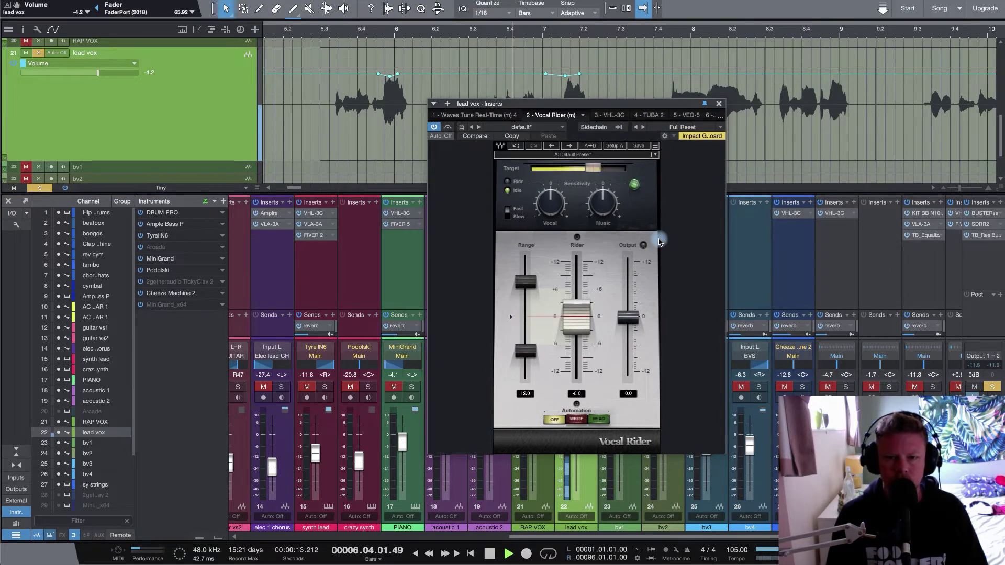
{"action": "key", "text": "space"}
{"action": "left_click", "coordinate": [332, 30]}
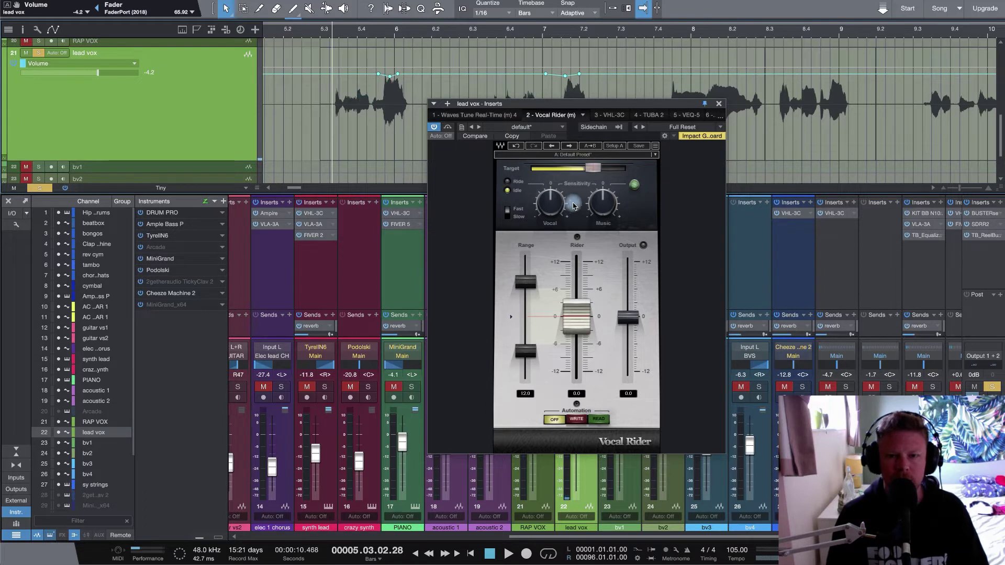
{"action": "key", "text": "space"}
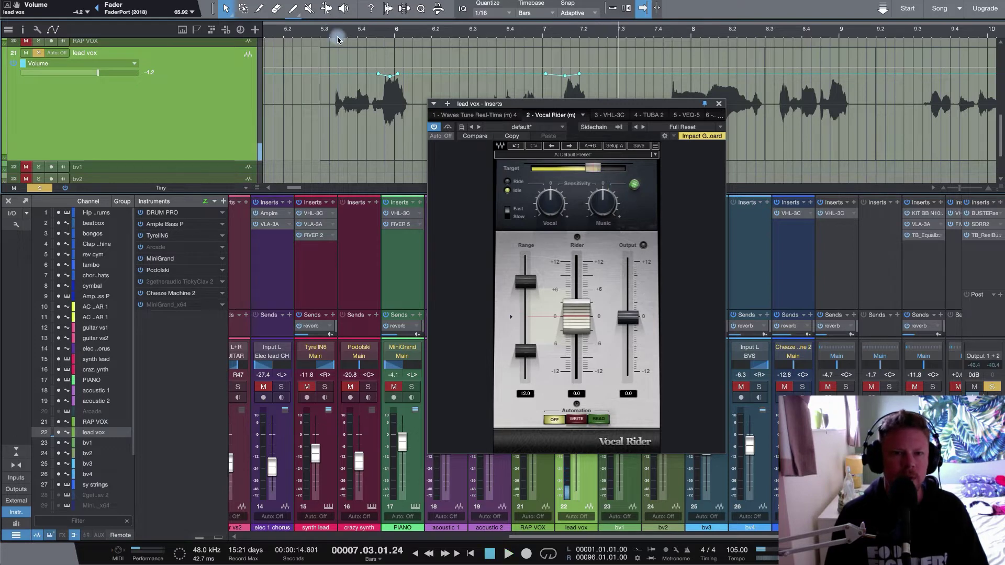
{"action": "key", "text": "space"}
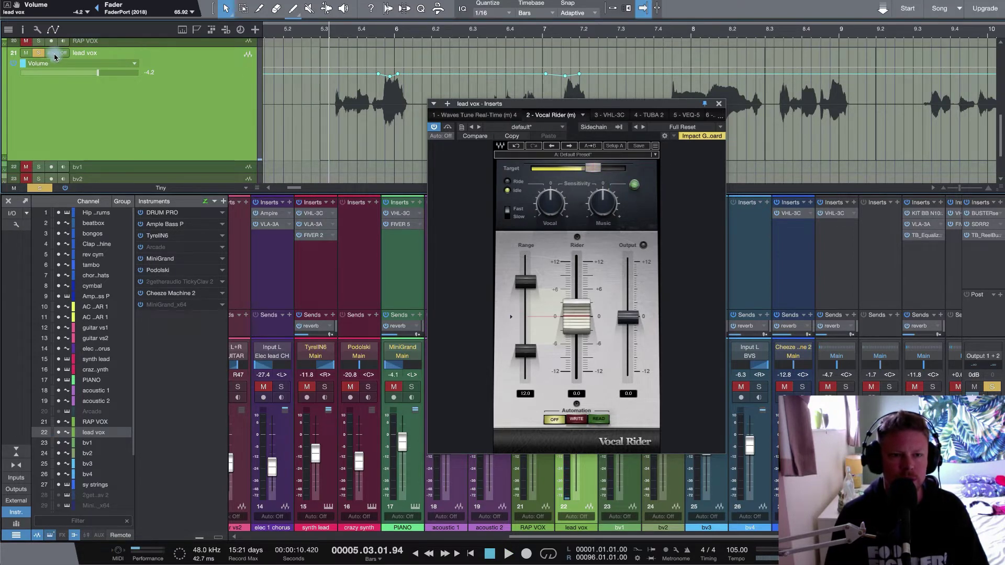
Clear the lead vox solo and play the full mix.
{"action": "left_click_drag", "start_coordinate": [582, 104], "coordinate": [589, 130]}
{"action": "key", "text": "s"}
{"action": "key", "text": "space"}
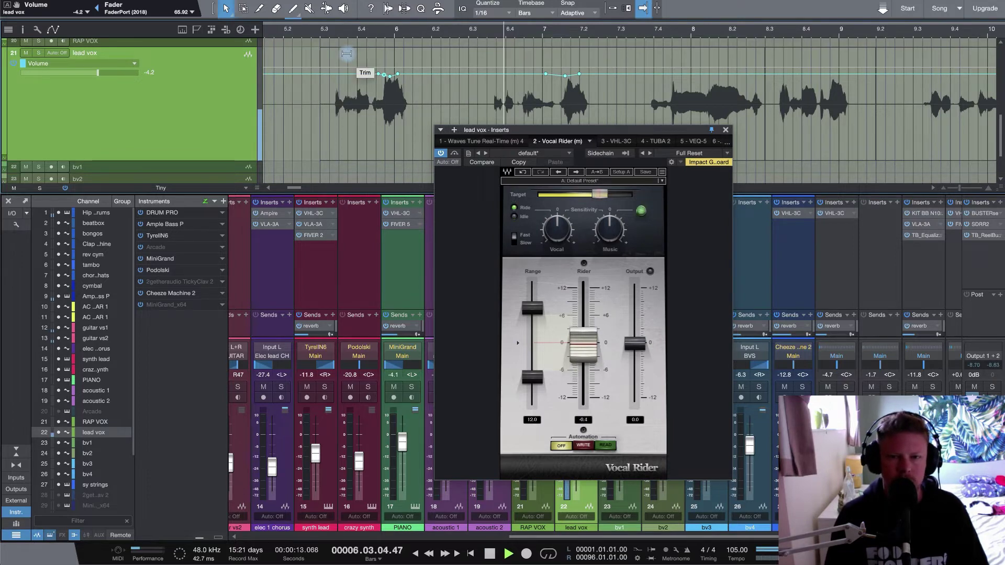
{"action": "key", "text": "space"}
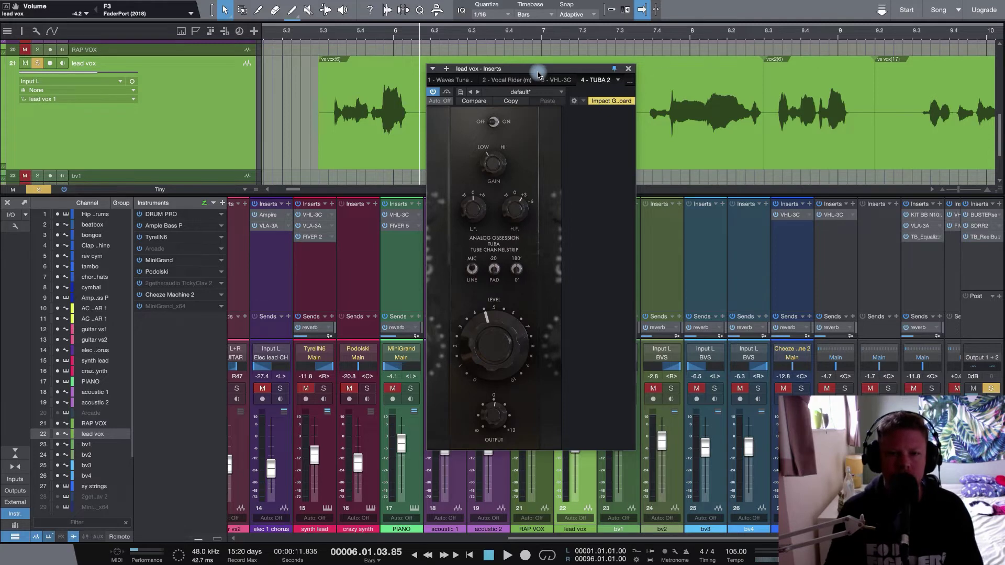
Move the Tuba channel strip window aside.
{"action": "left_click_drag", "start_coordinate": [567, 77], "coordinate": [597, 82]}
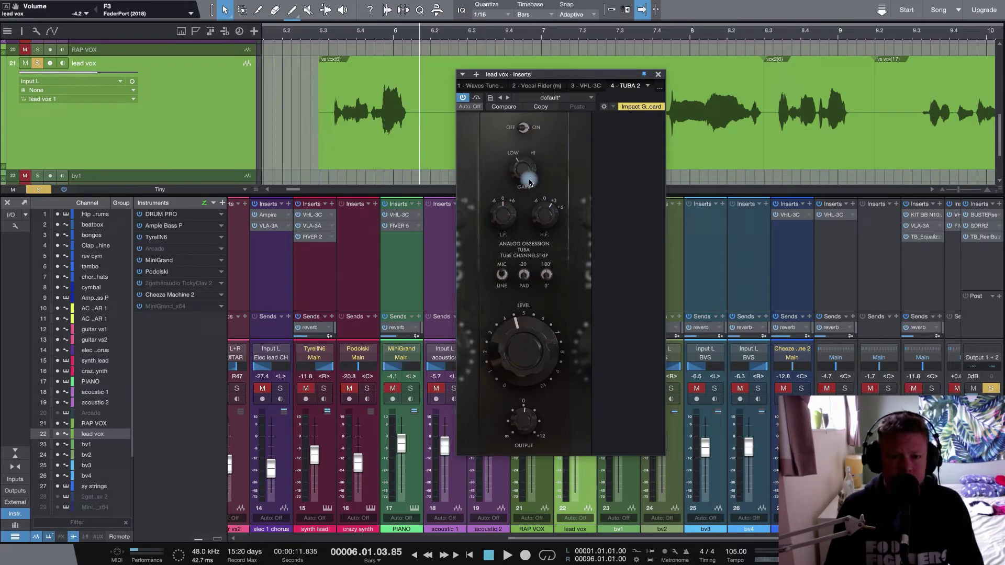
{"action": "left_click_drag", "start_coordinate": [560, 76], "coordinate": [623, 82]}
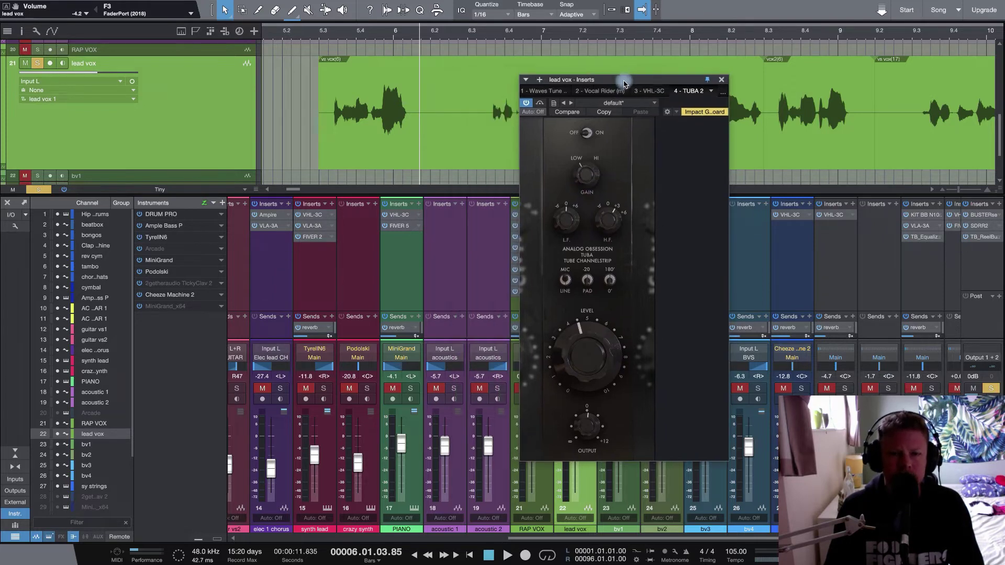
Unsolo the lead vox and play the full mix from bar 5 with Tuba active.
{"action": "left_click", "coordinate": [318, 34]}
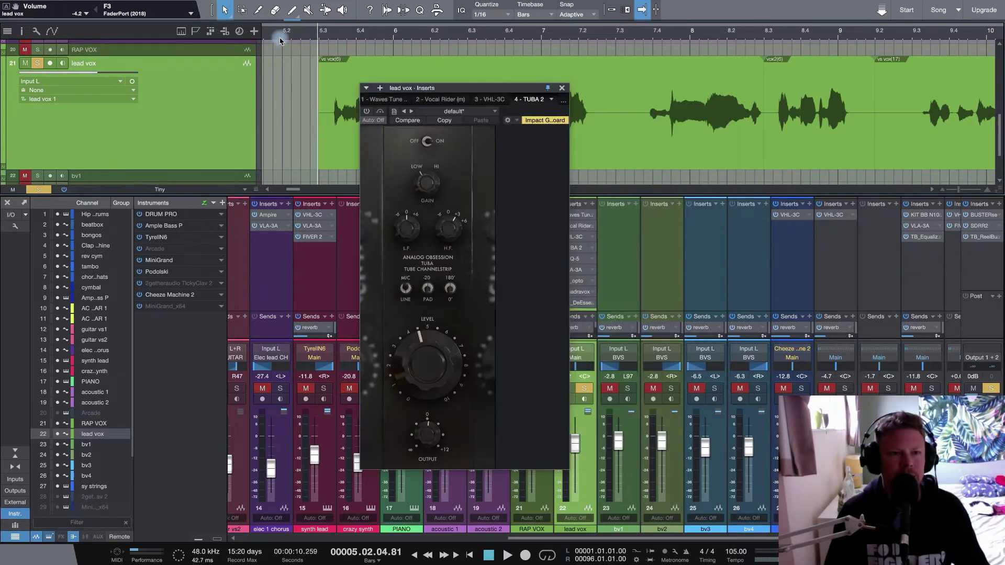
{"action": "left_click", "coordinate": [39, 189]}
{"action": "key", "text": "space"}
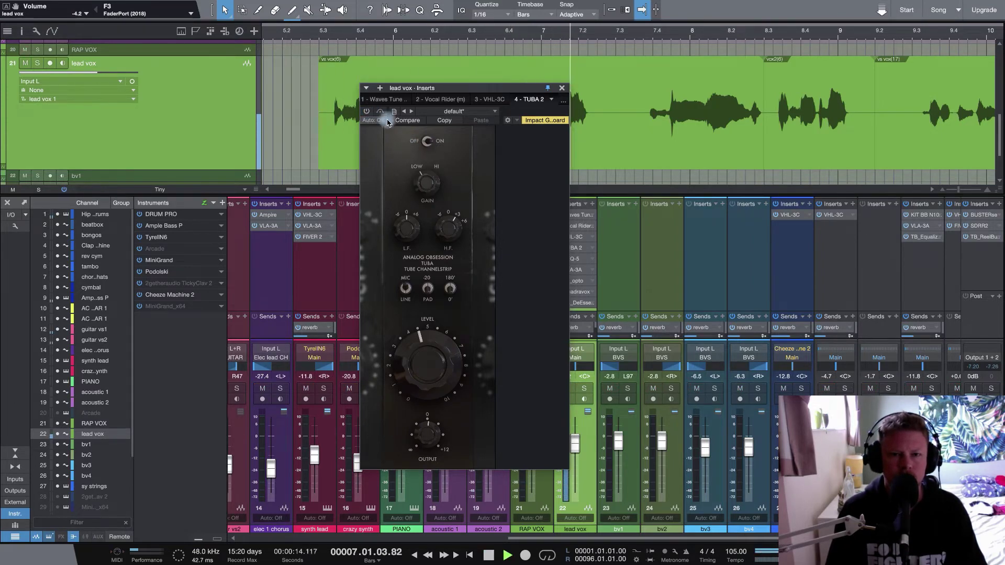
{"action": "key", "text": "space"}
Bypass the Tuba channel strip and replay to hear the vocal without it.
{"action": "left_click", "coordinate": [366, 111]}
{"action": "key", "text": "space"}
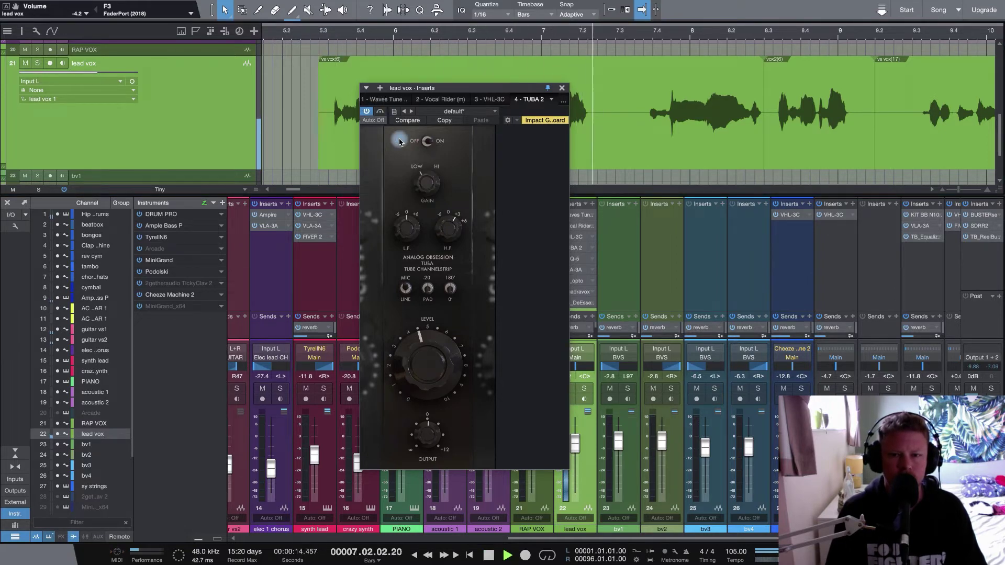
{"action": "key", "text": "space"}
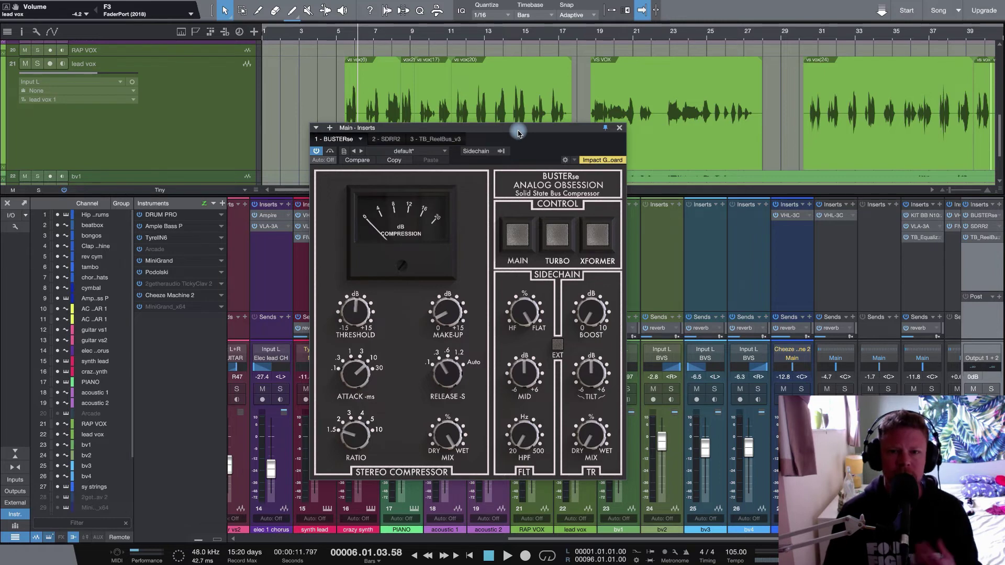
Play the full mix from bar 5 through the BUSTERse compressor on the Main bus.
{"action": "left_click_drag", "start_coordinate": [519, 134], "coordinate": [531, 132]}
{"action": "left_click", "coordinate": [340, 36]}
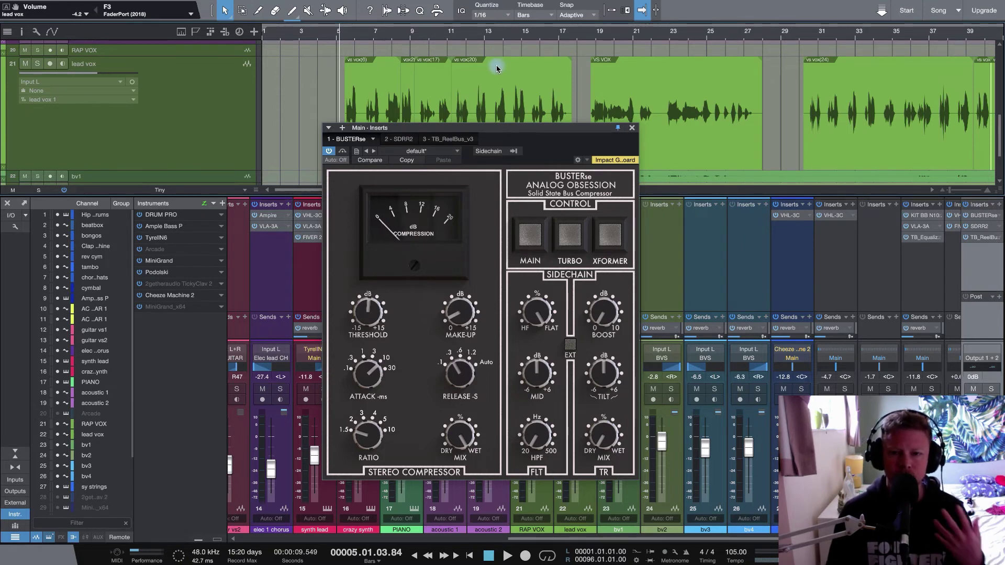
{"action": "key", "text": "space"}
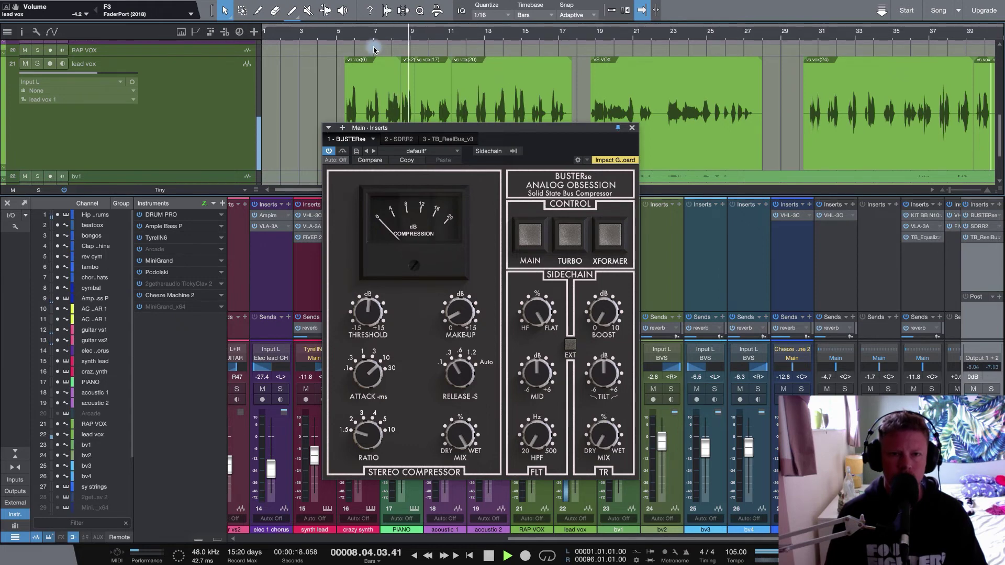
Restart playback, switch BUSTERse MAIN compression off and back on, then stop.
{"action": "key", "text": "space"}
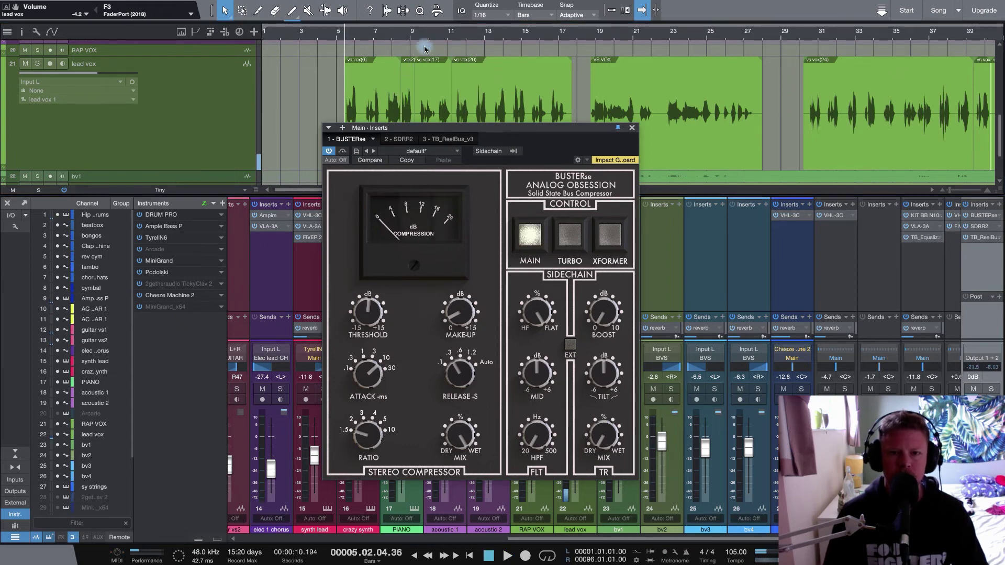
{"action": "key", "text": "space"}
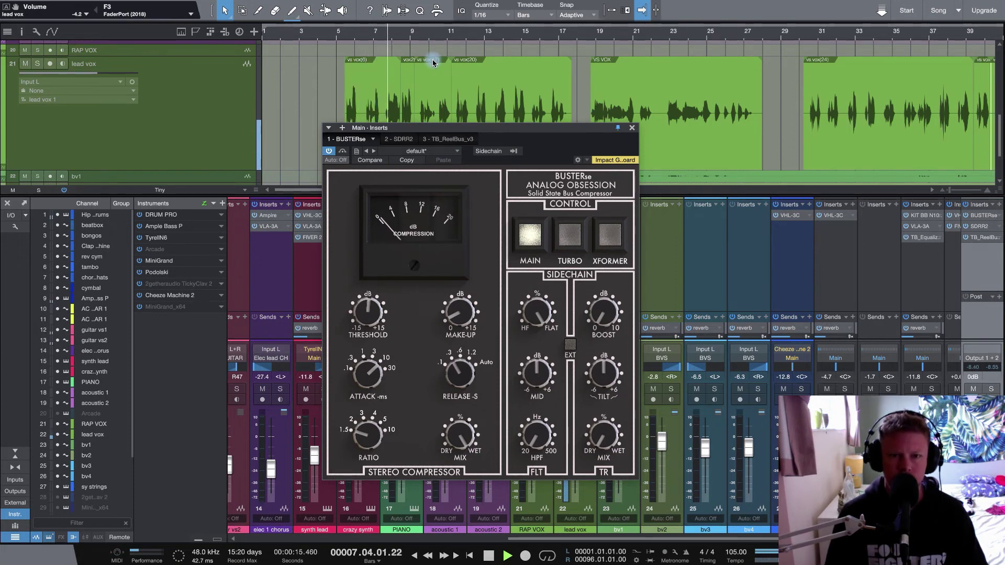
{"action": "left_click", "coordinate": [536, 239]}
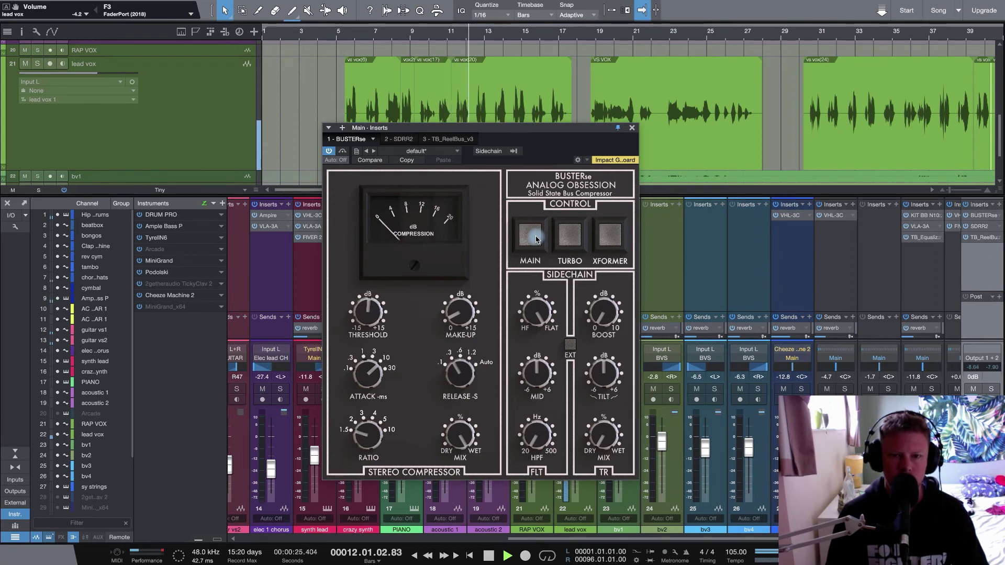
{"action": "left_click", "coordinate": [536, 239]}
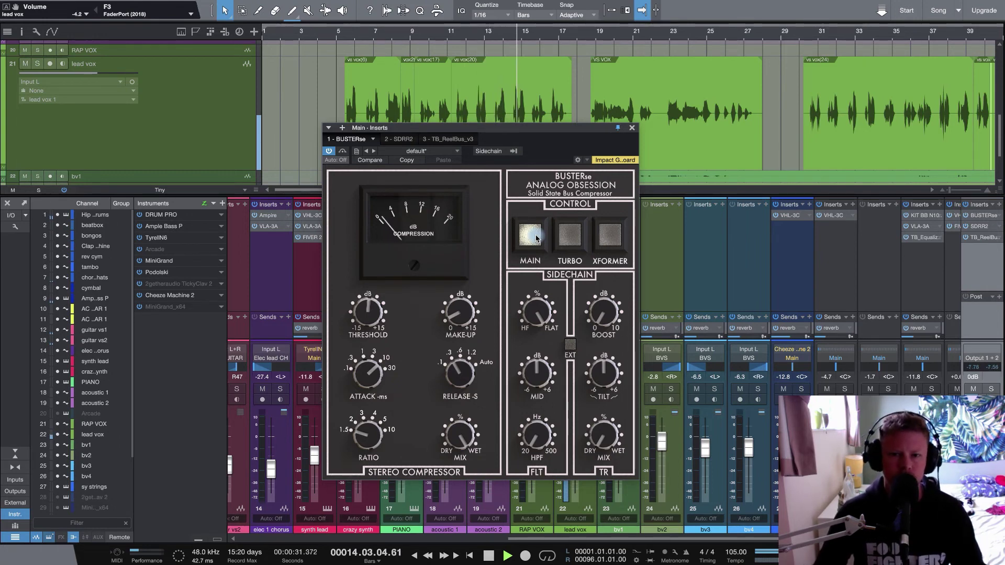
{"action": "key", "text": "space"}
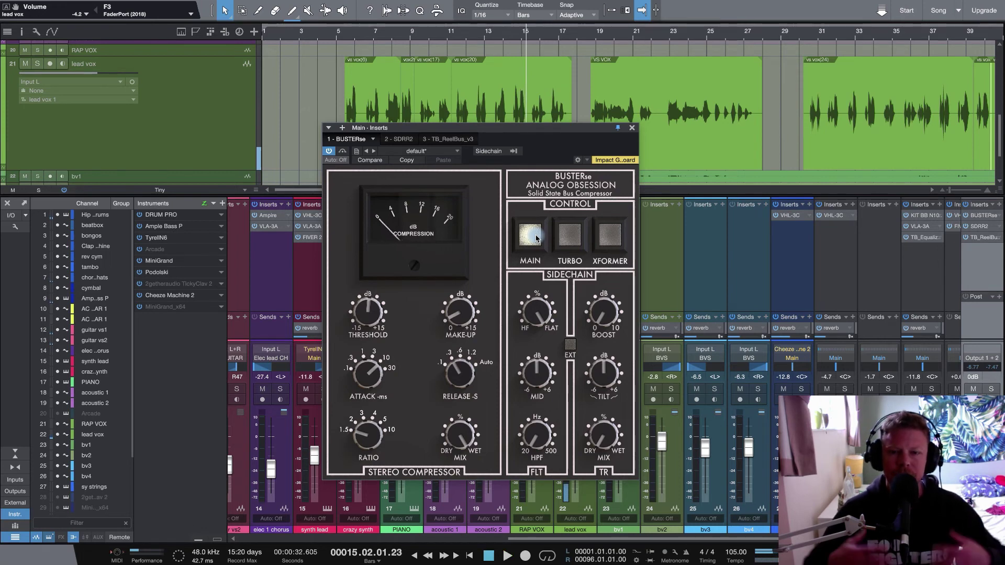